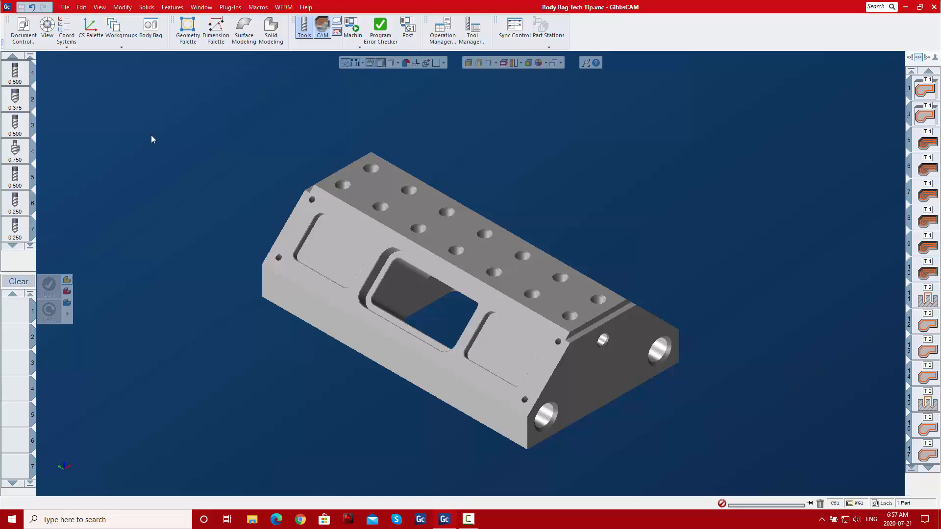
- Open the Body Bag, bag the part body, and return it to the workspace
left_click(150, 29)
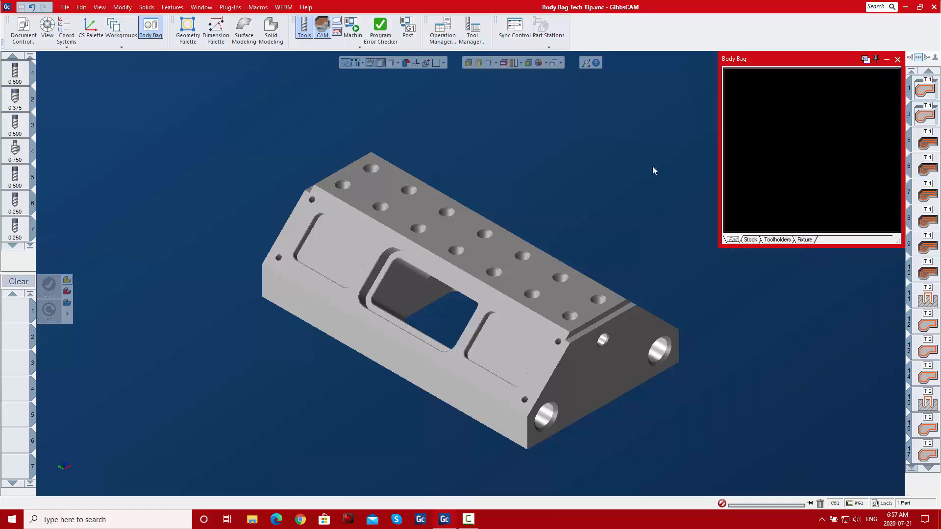
left_click(470, 229)
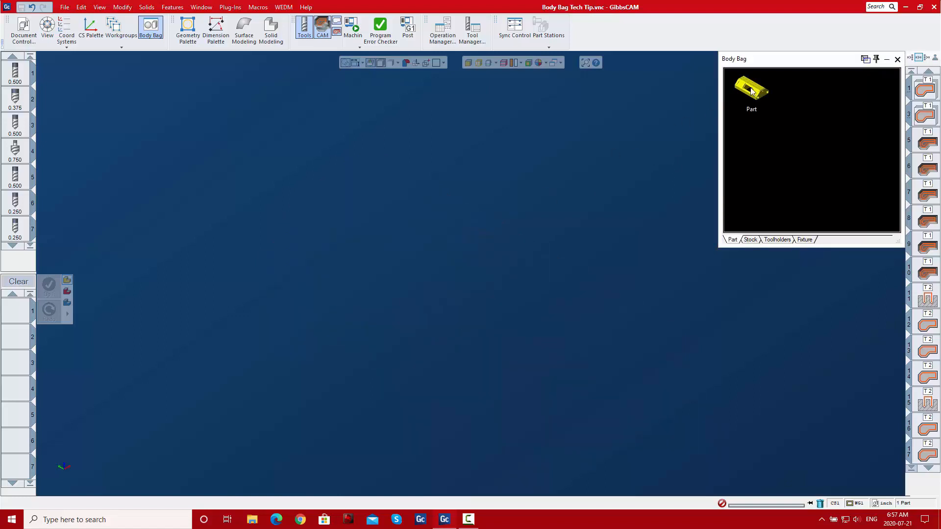
left_click(751, 86)
double_click(751, 88)
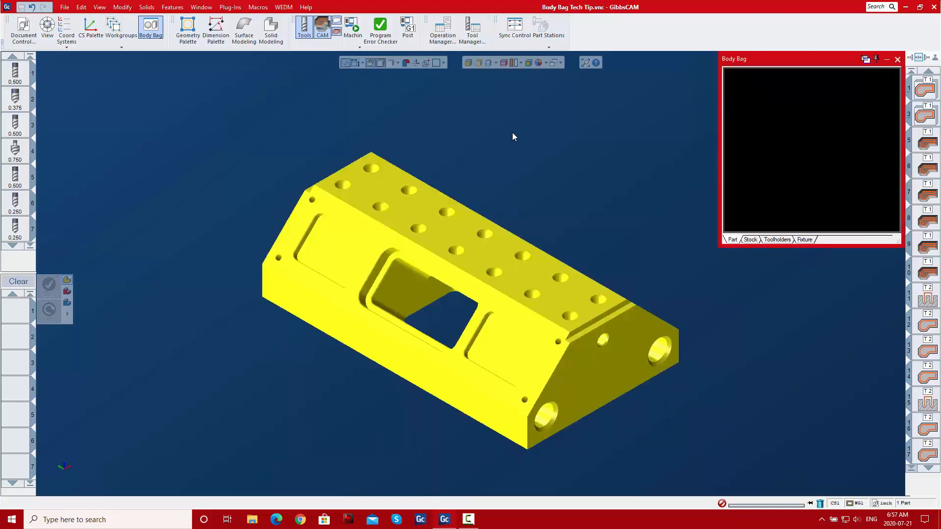
- Bag the selected part body, place it back in the workspace, and clear its selection
right_click(447, 233)
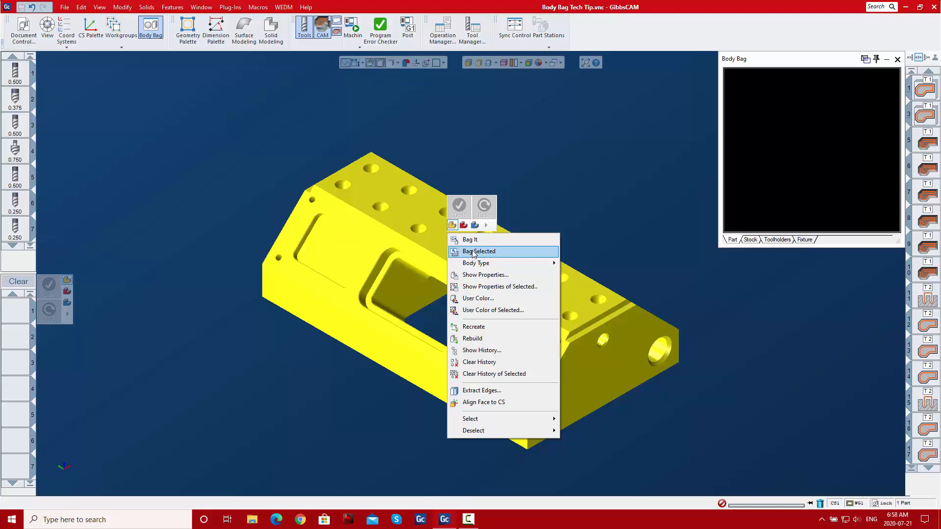
left_click(474, 250)
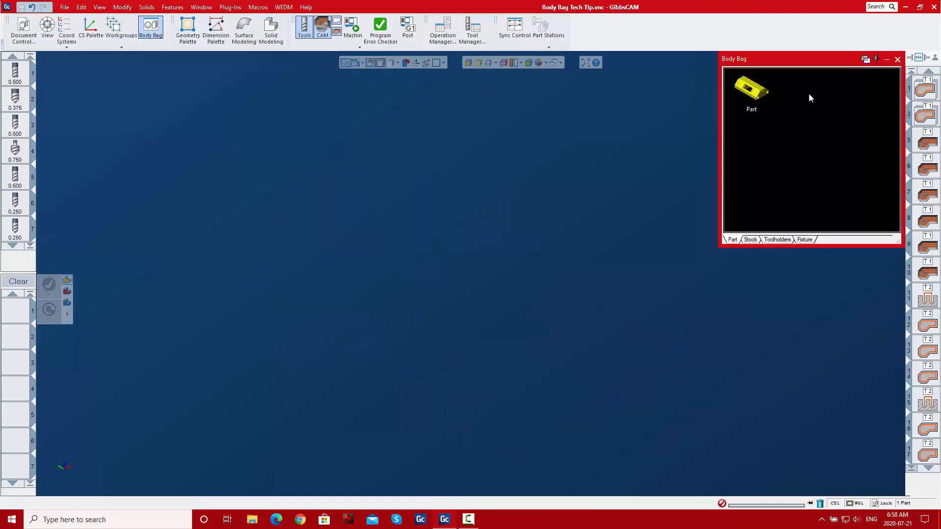
right_click(757, 89)
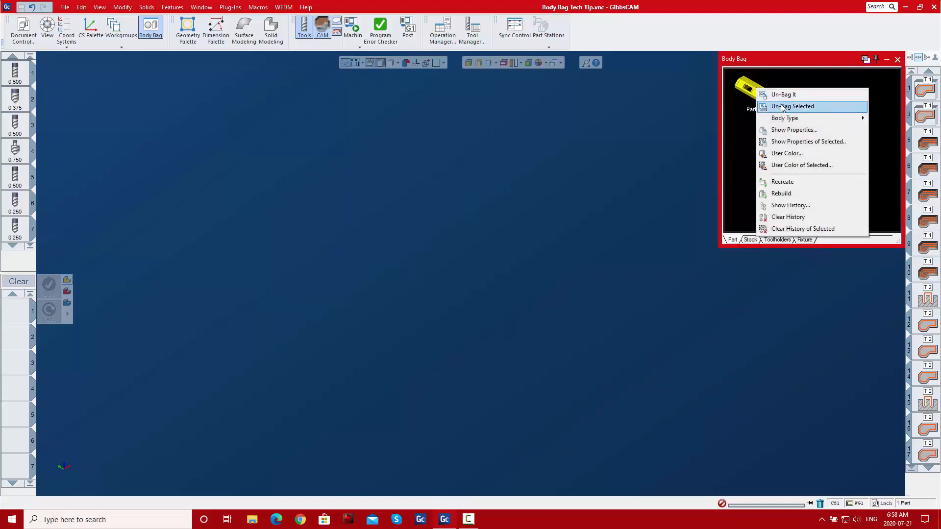
left_click(741, 111)
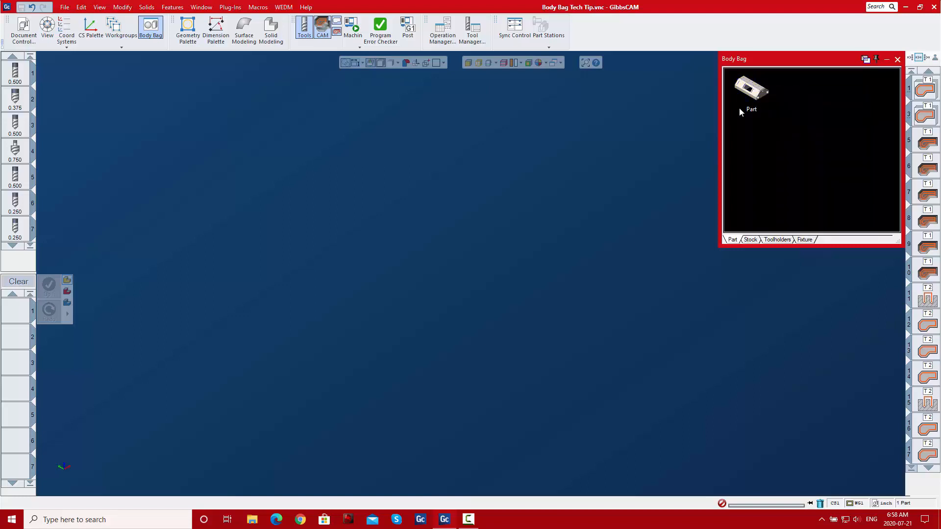
left_click_drag(754, 87, 475, 261)
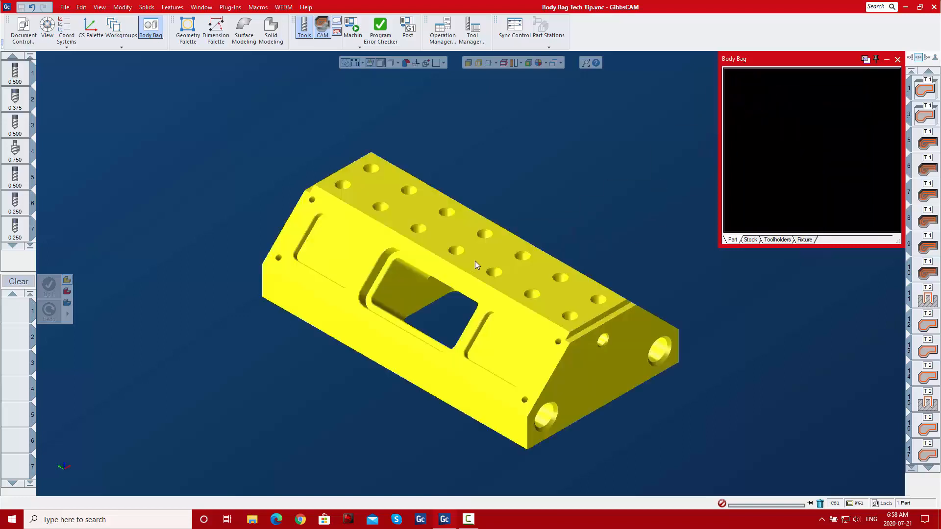
left_click(543, 164)
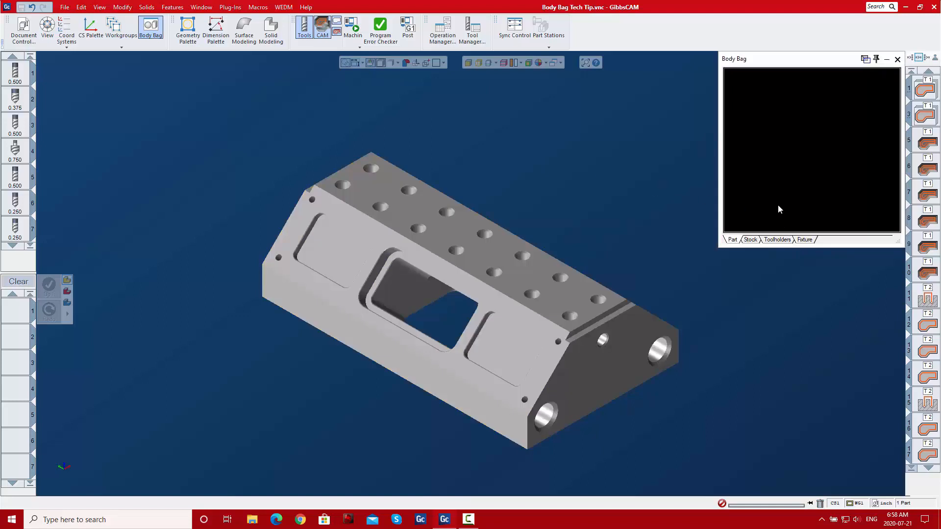
- Look through the bodies stored on the Stock, Toolholders and Fixture pages of the Body Bag
left_click(753, 240)
left_click(778, 240)
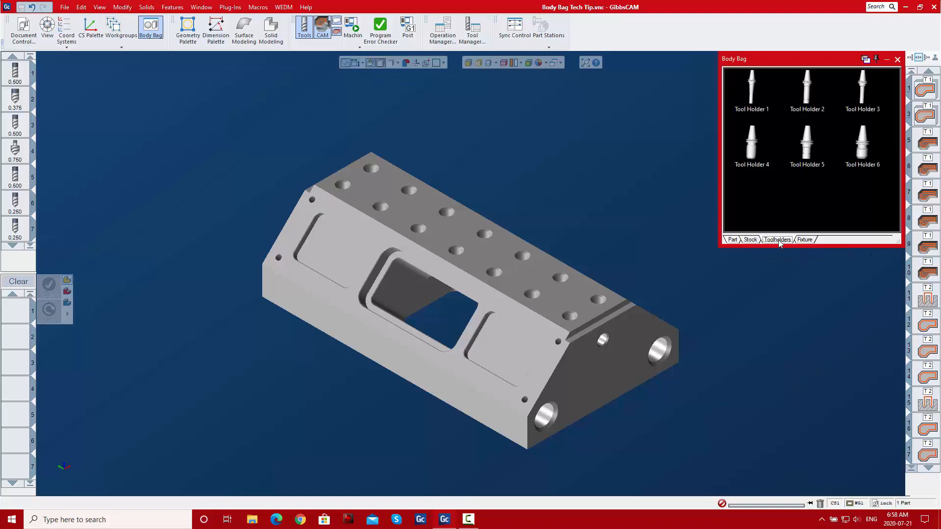
left_click(804, 240)
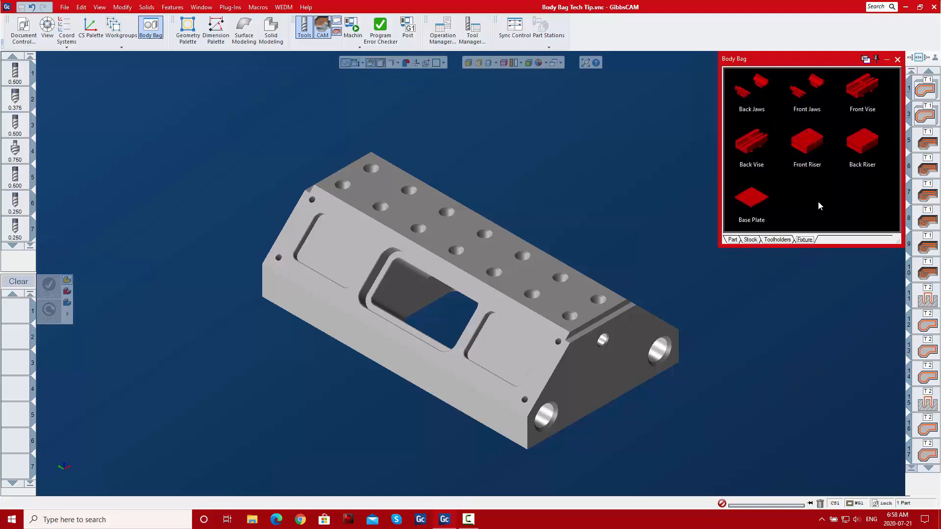
- View the Fixture page's options, and try reordering the Body Bag pages while keeping Part as the first page
right_click(805, 239)
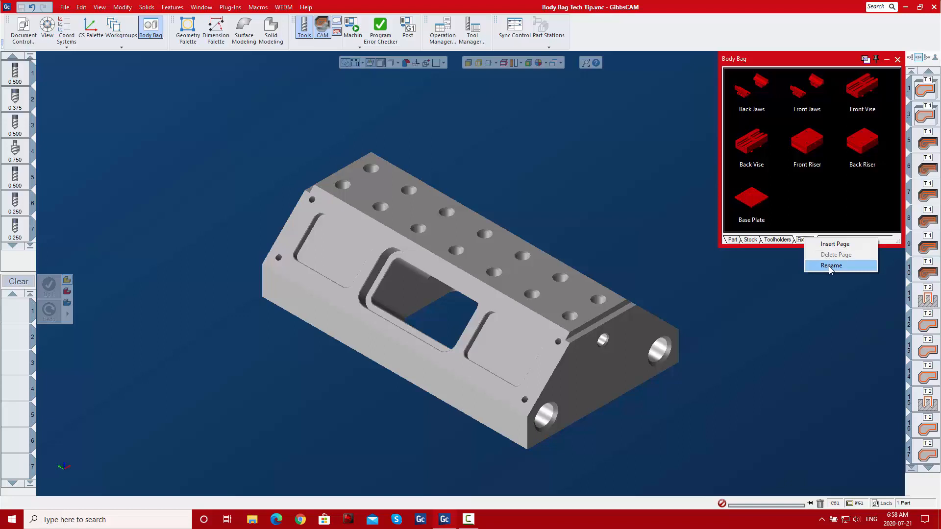
left_click(824, 211)
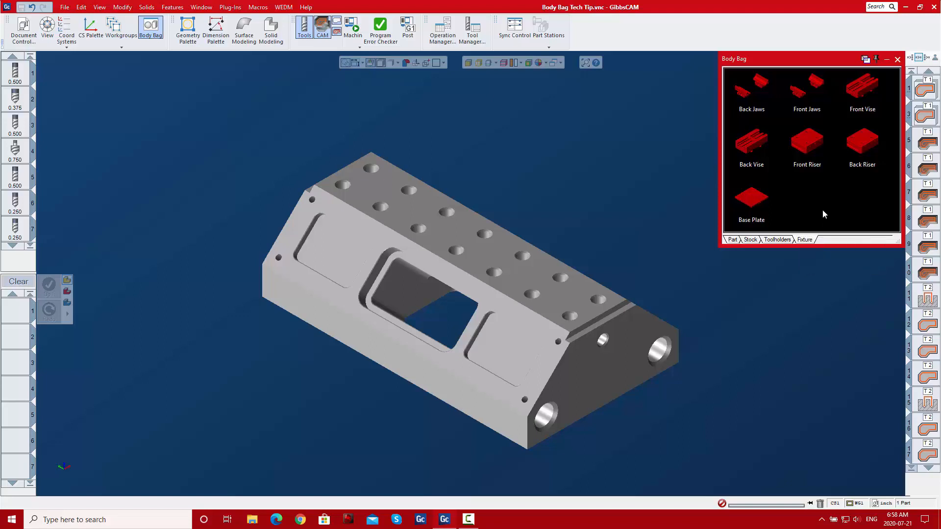
left_click(733, 240)
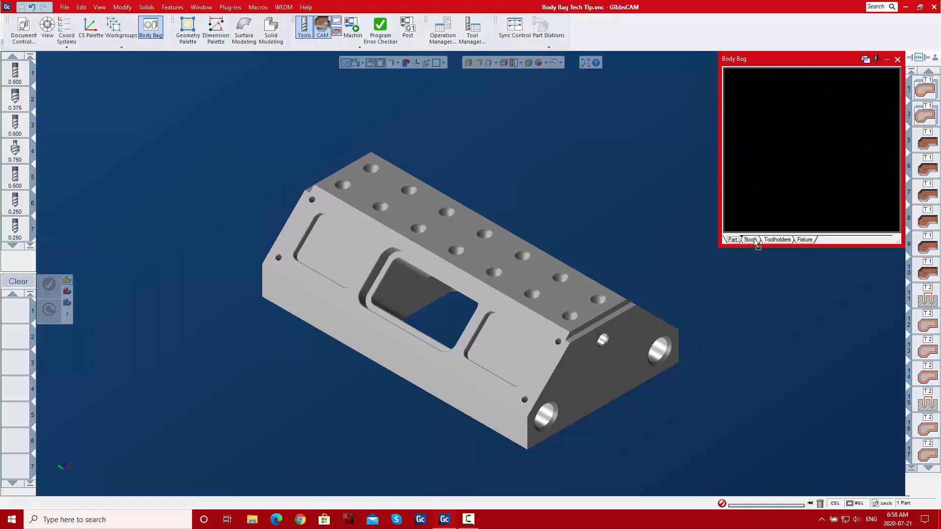
mouse_move(782, 242)
left_mouse_down()
mouse_move(799, 243)
mouse_move(729, 241)
left_mouse_up()
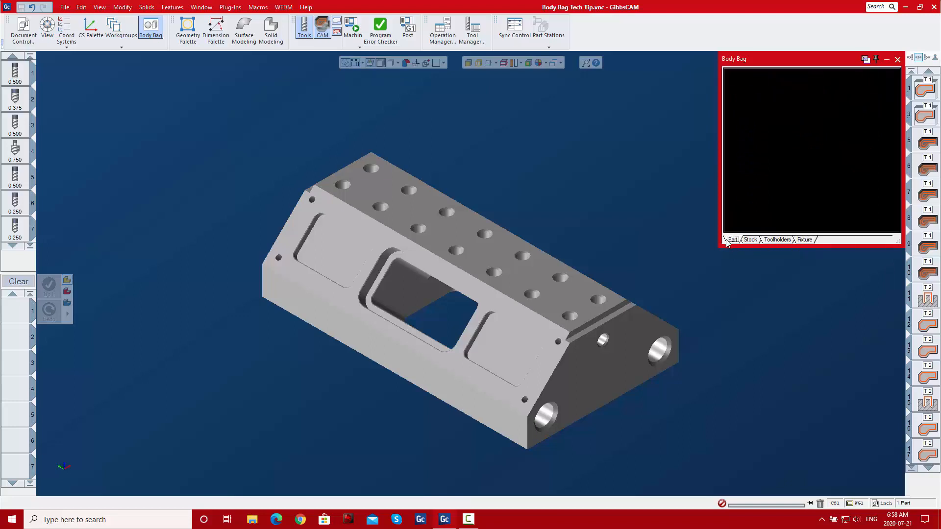
- Move the Base Plate body from the Fixture page to the Stock page, and back to the Fixture page
left_click(801, 240)
left_click(796, 193)
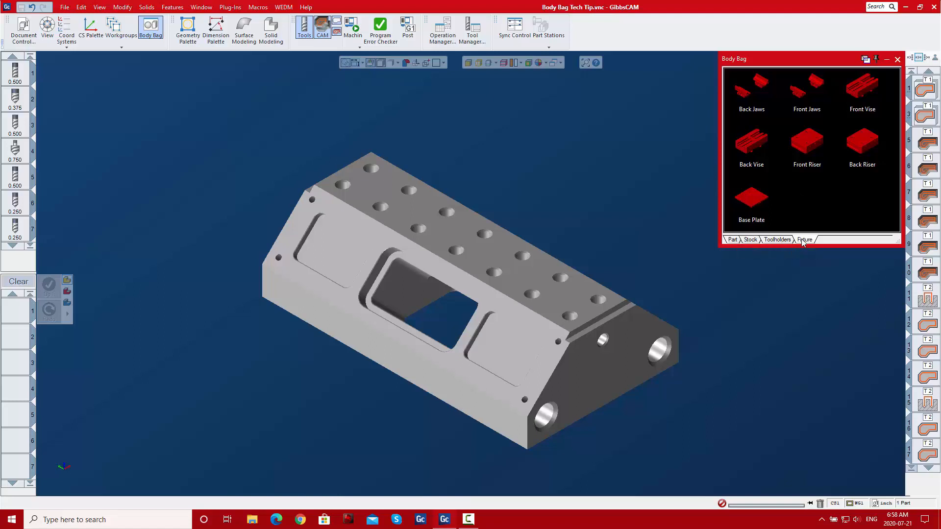
left_click_drag(753, 198, 752, 245)
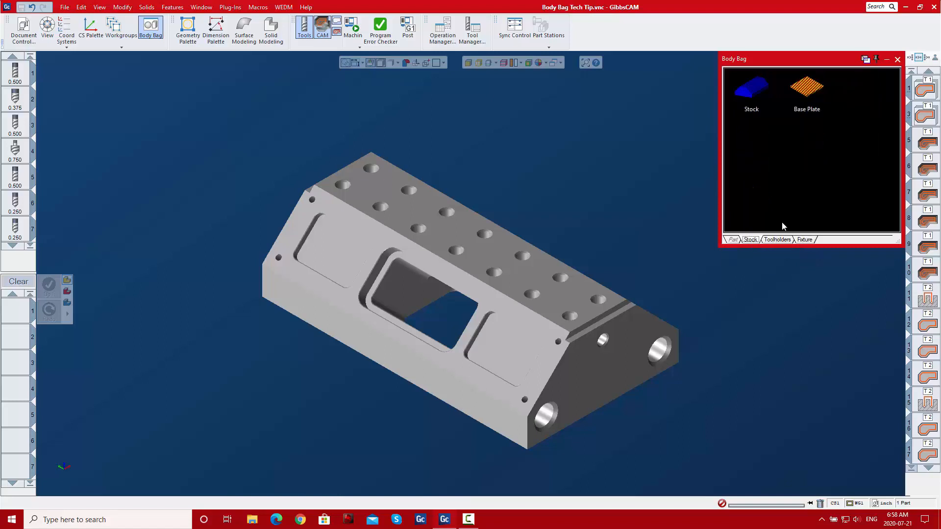
left_click(783, 139)
mouse_move(812, 86)
left_mouse_down()
mouse_move(808, 244)
mouse_move(811, 204)
left_mouse_up()
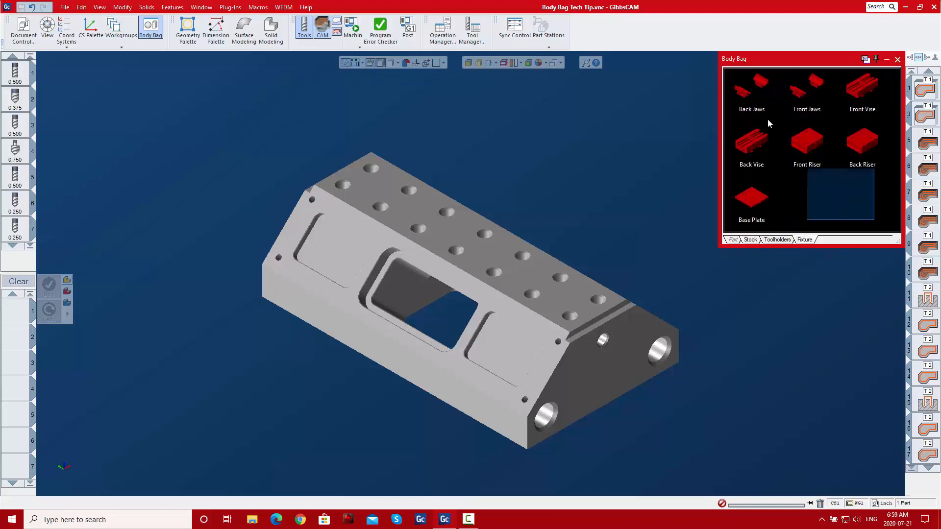
- Un-bag all fixture bodies from the Fixture page into the workspace, and deselect them
left_click_drag(874, 221, 768, 89)
right_click(767, 88)
left_click(781, 101)
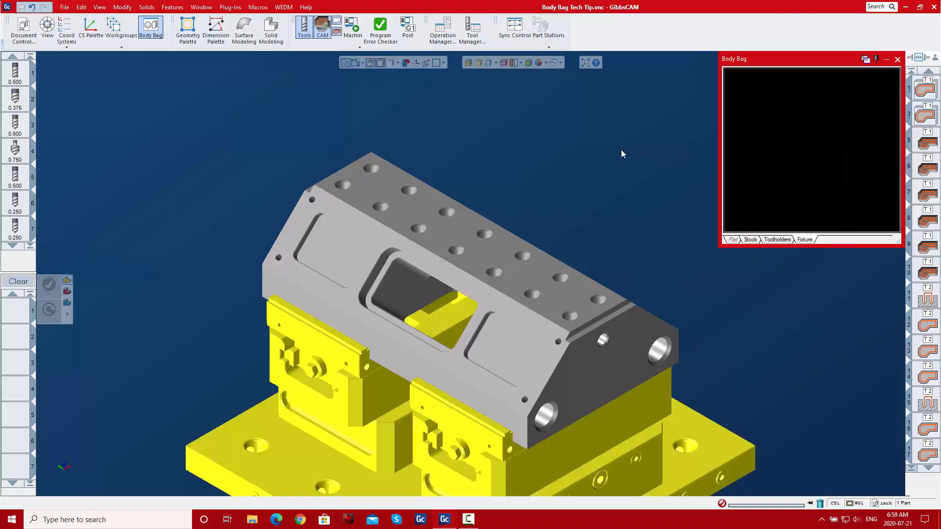
left_click(621, 149)
- Bag all bodies in the workspace, and check the Part and Fixture pages for them
key("ctrl+a")
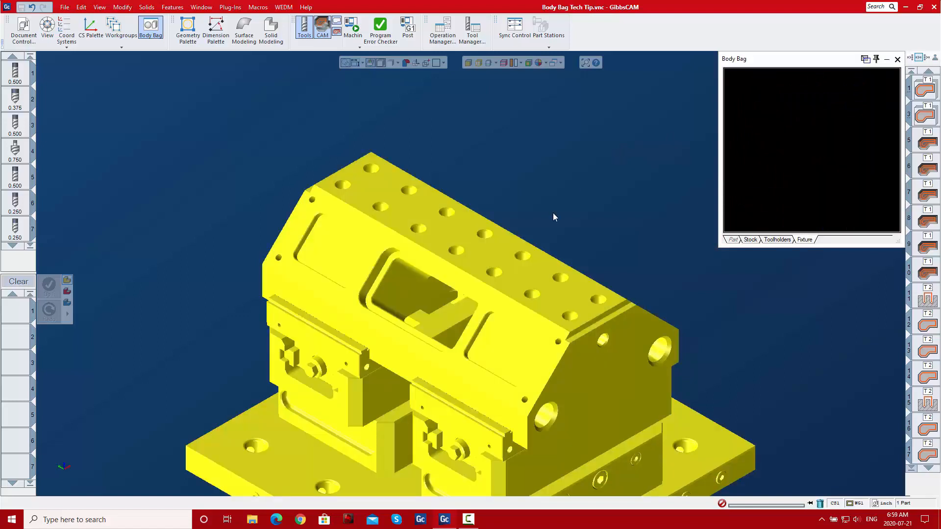
right_click(486, 255)
left_click(509, 272)
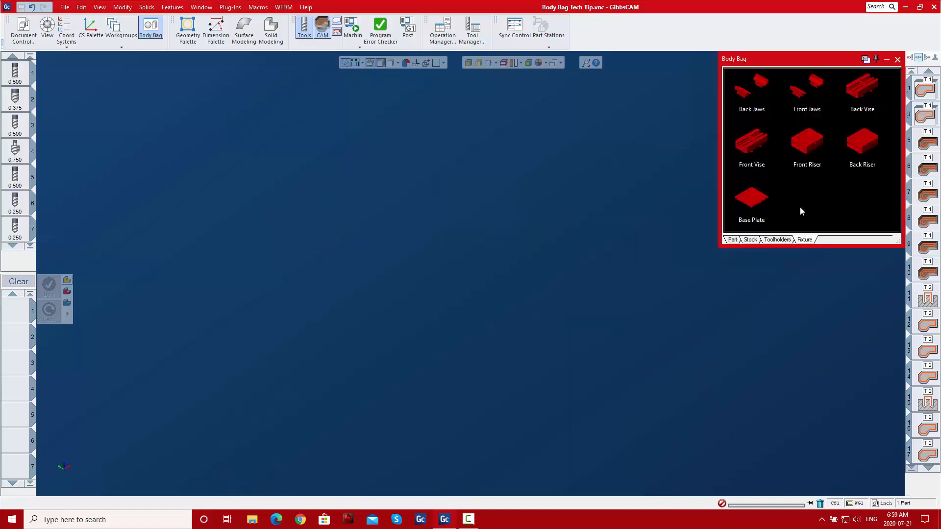
left_click(733, 239)
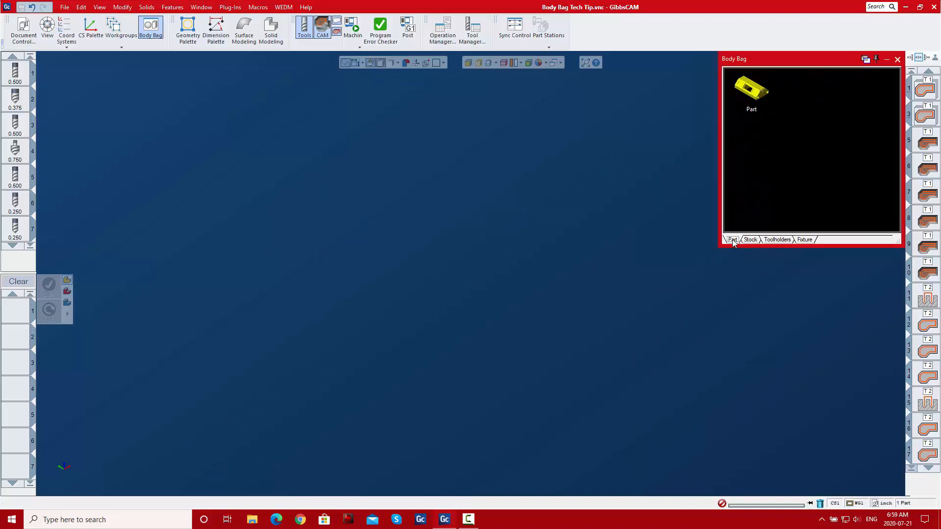
left_click(808, 162)
left_click(805, 239)
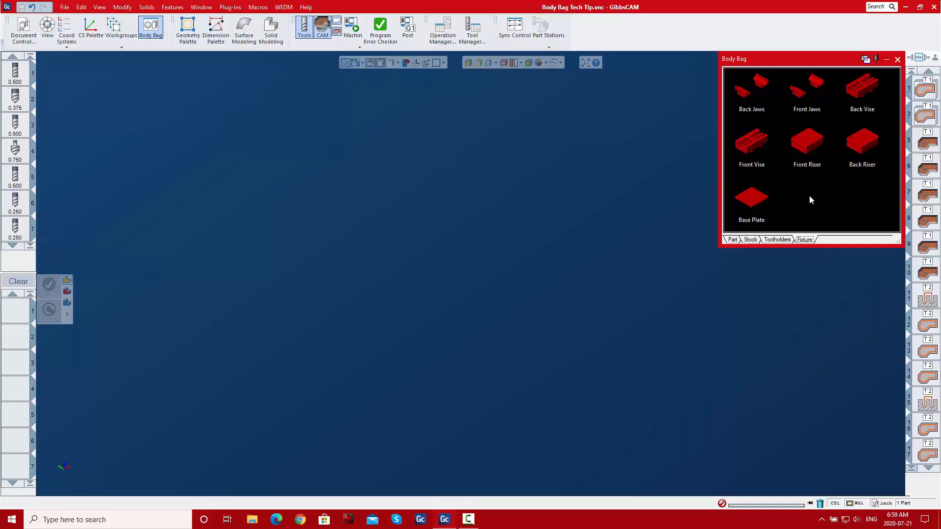
- Display the Fixture page's bodies as Small Icons, and switch the Body Bag view to Details
right_click(804, 61)
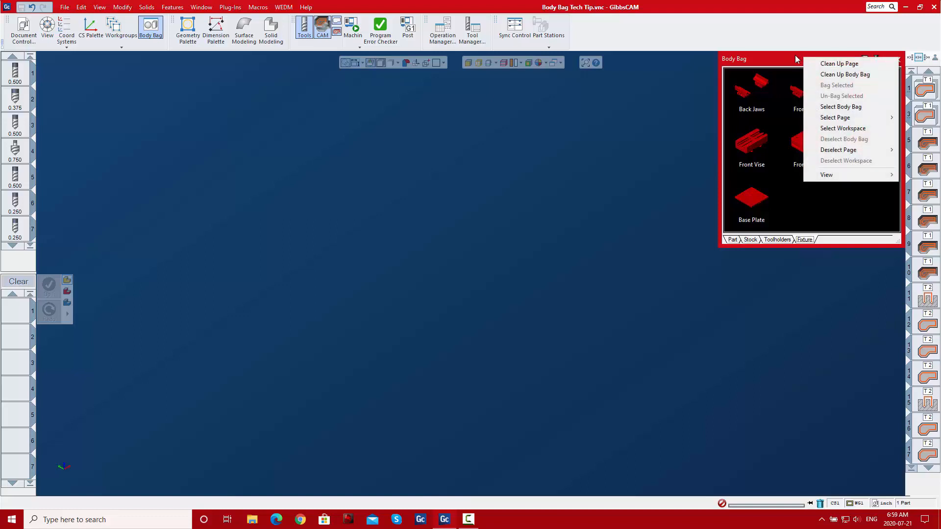
mouse_move(841, 175)
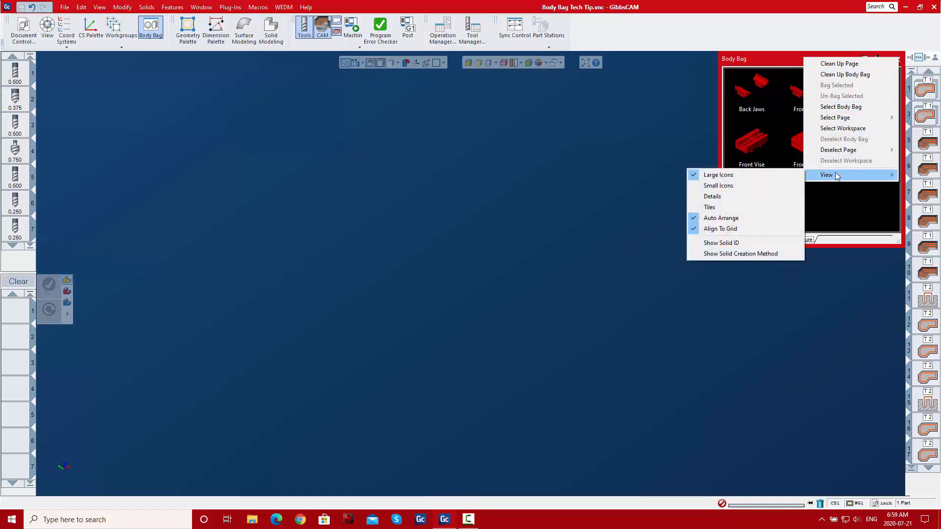
left_click(724, 187)
right_click(814, 60)
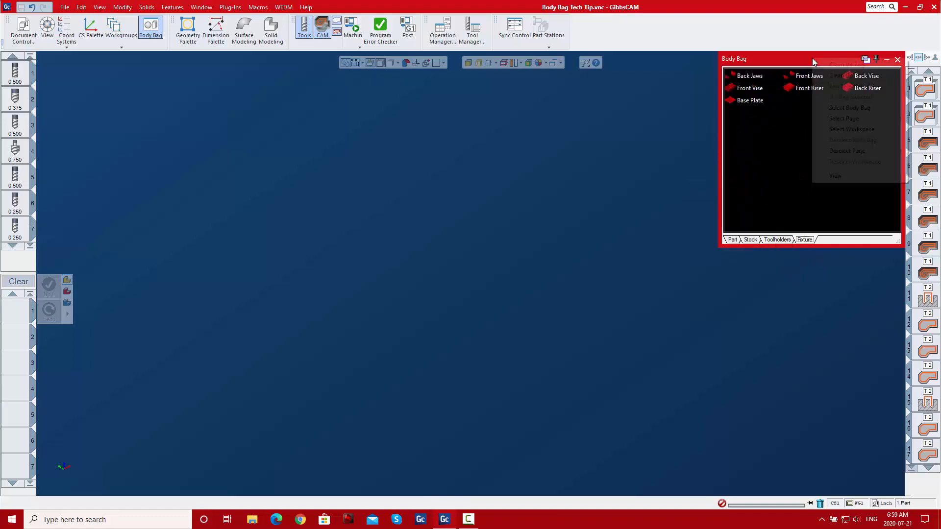
mouse_move(833, 176)
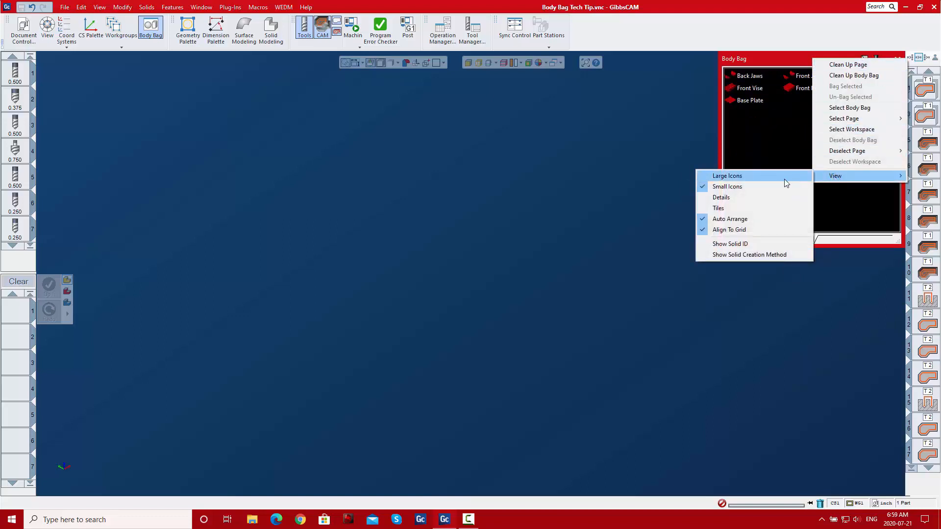
left_click(740, 203)
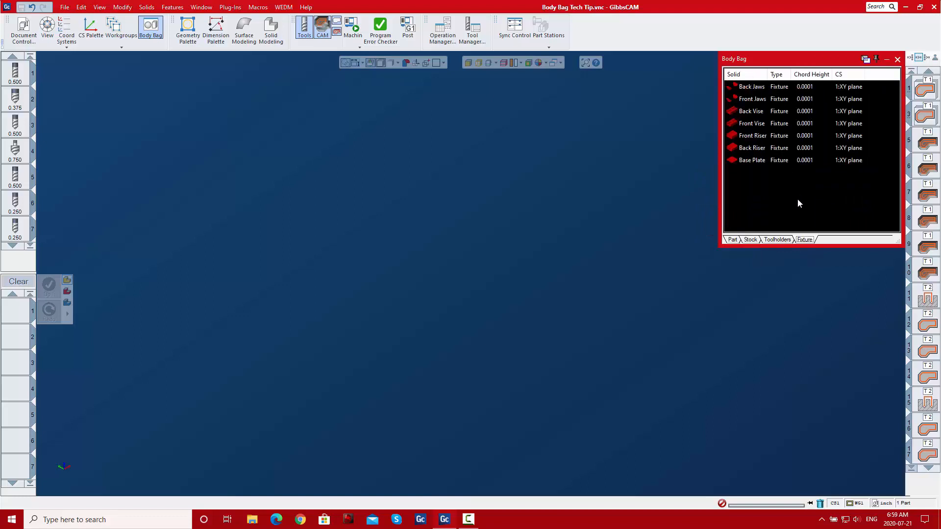
- Switch the Body Bag view to Tiles, and restore it to Large Icons
right_click(804, 59)
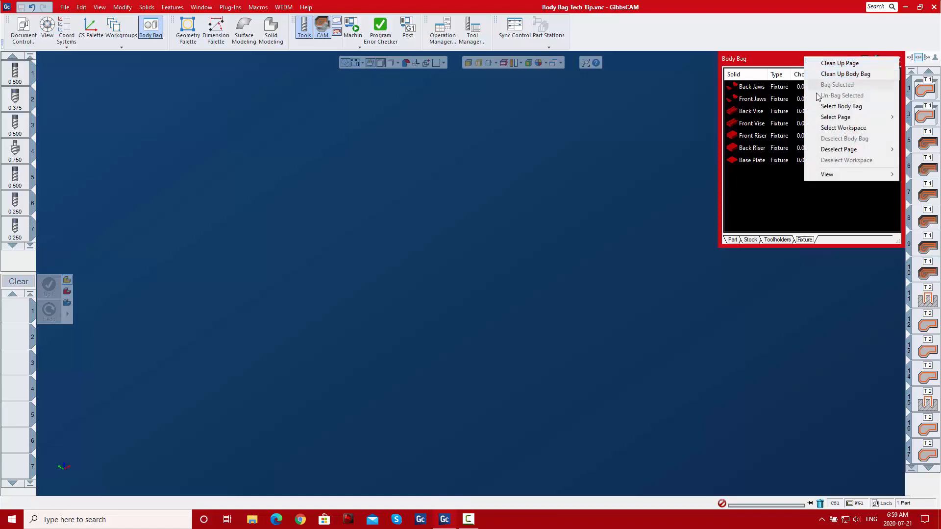
mouse_move(825, 174)
left_click(744, 205)
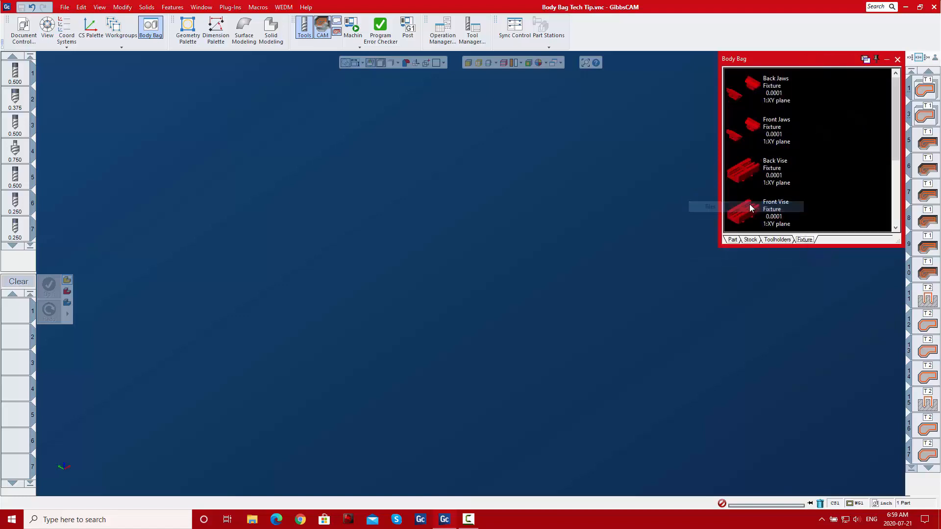
right_click(807, 60)
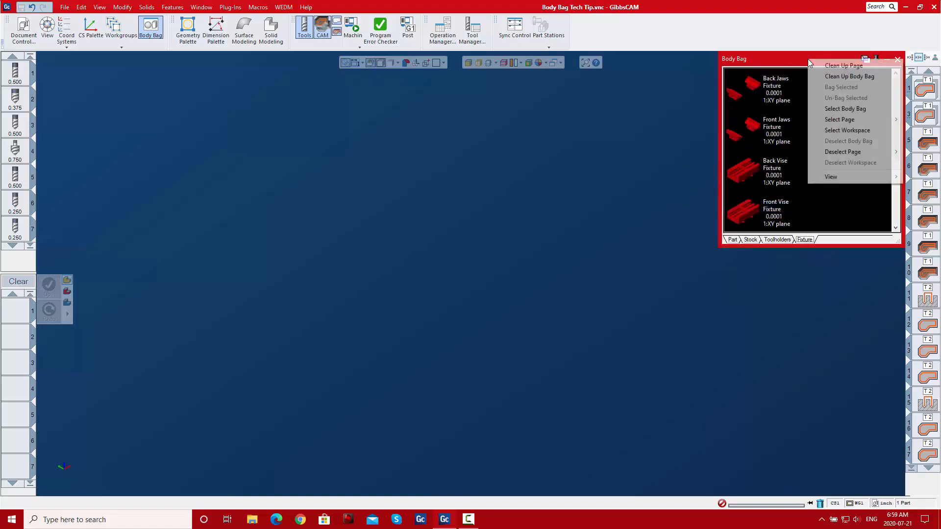
mouse_move(828, 174)
left_click(720, 177)
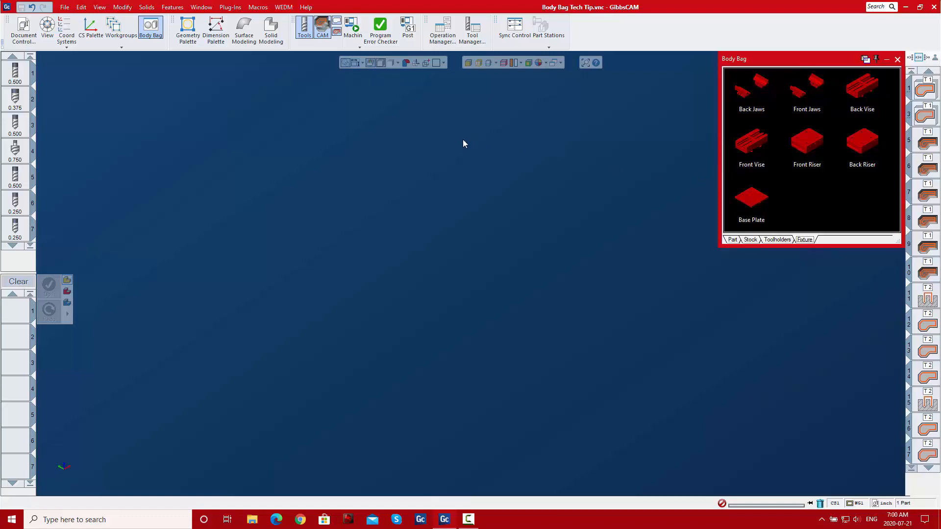
- Un-bag the Base Plate into the workspace, deselect it, and open the Solid Modeling tools
double_click(756, 199)
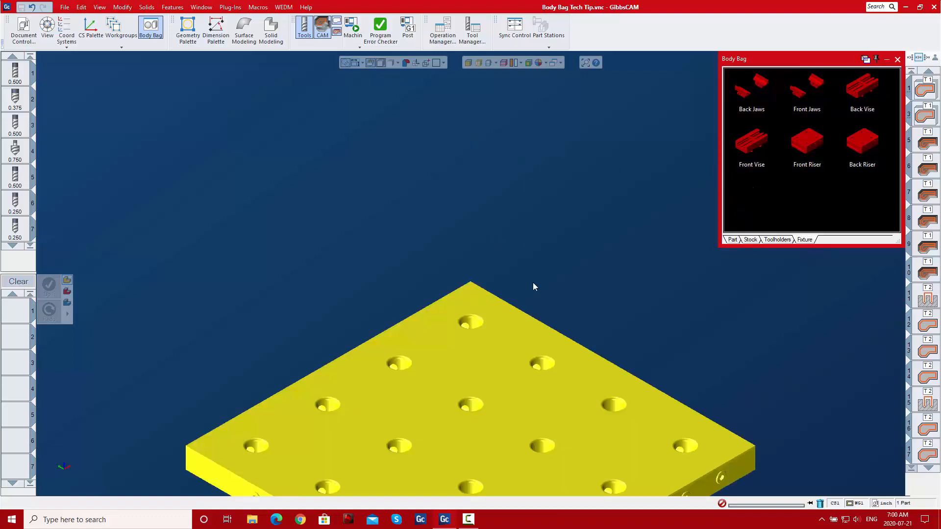
left_click(489, 336)
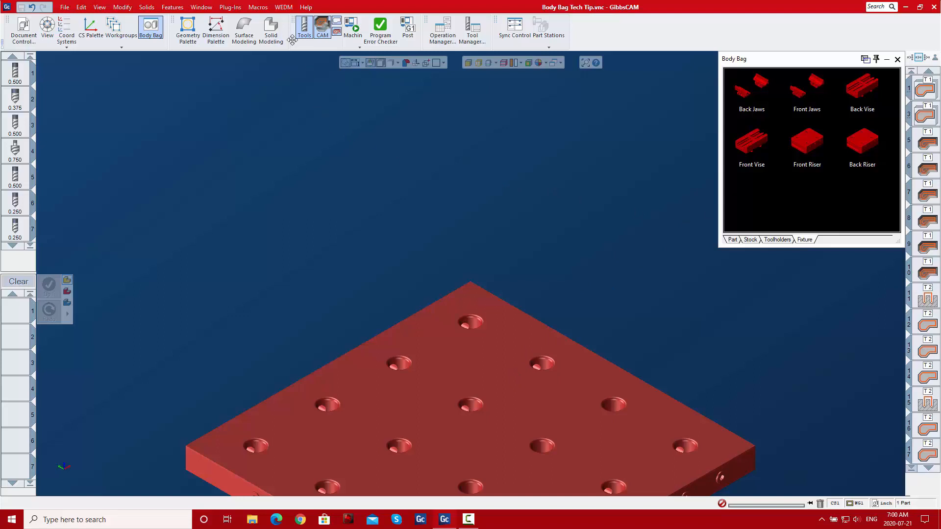
left_click(271, 27)
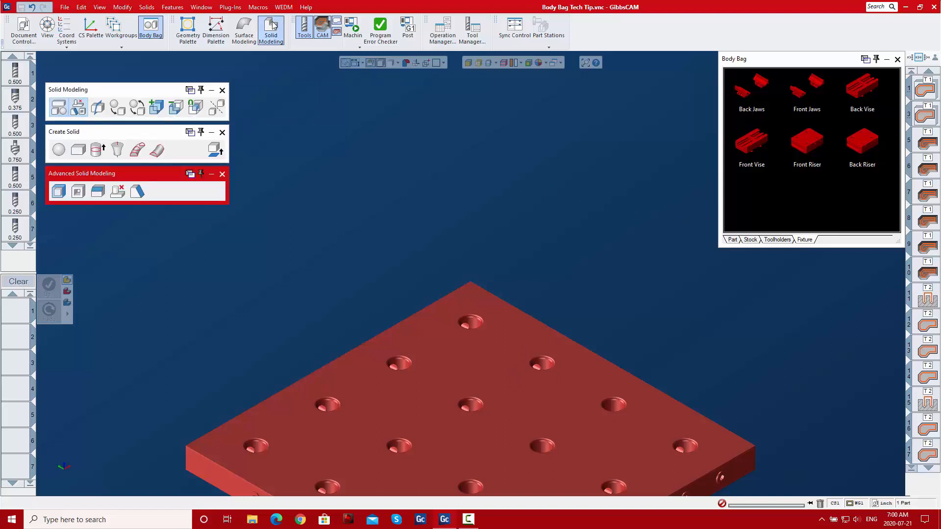
- Select the base plate and the bagged Front Vise together, deselect both, and close the Solid Modeling tools
left_click(458, 341)
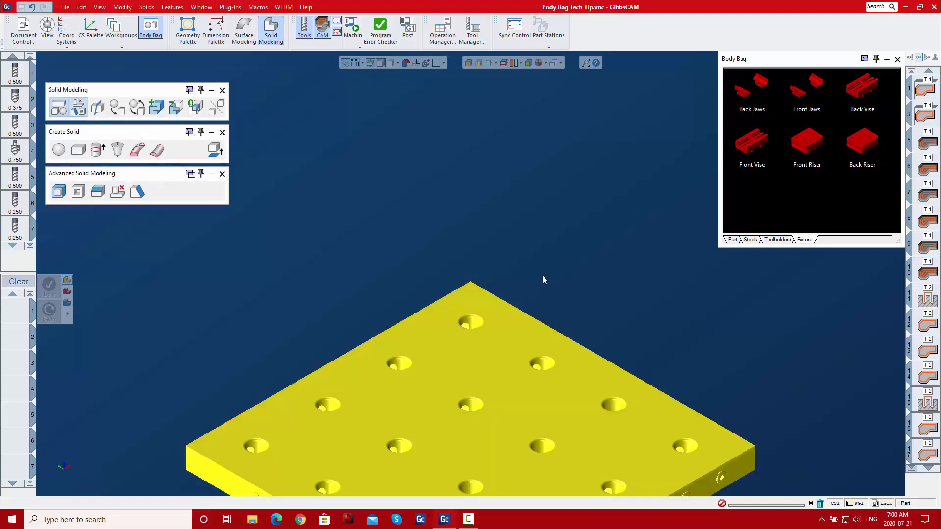
left_click(761, 148)
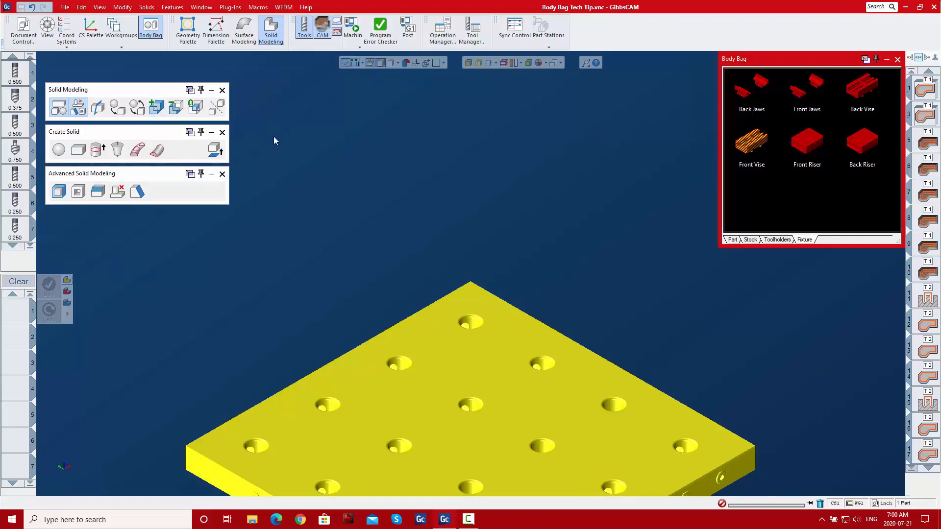
left_click(389, 152)
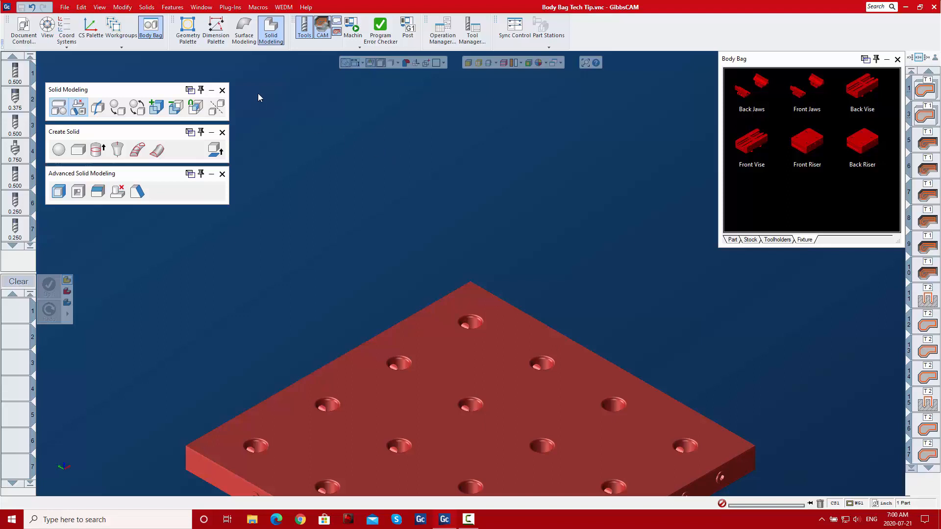
left_click(222, 91)
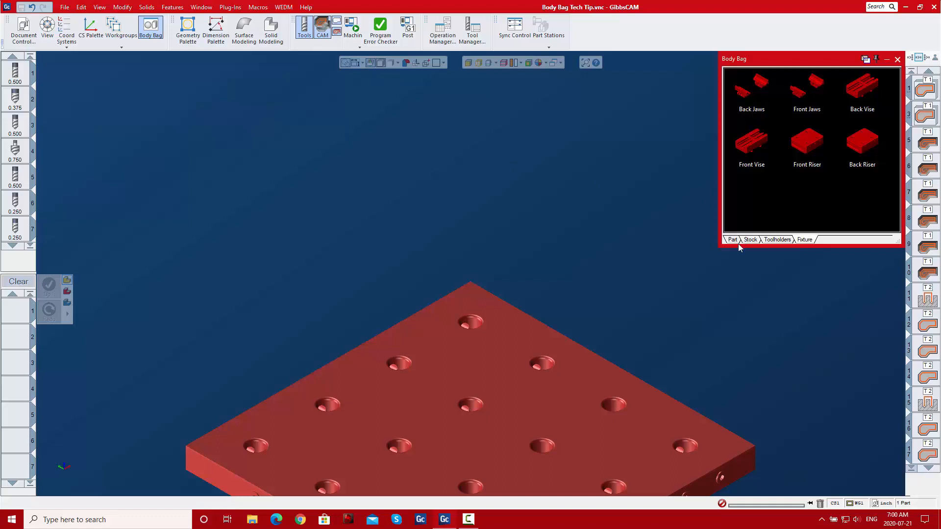
- Return the base plate to the Body Bag, check the Part page, and close the Body Bag
double_click(610, 377)
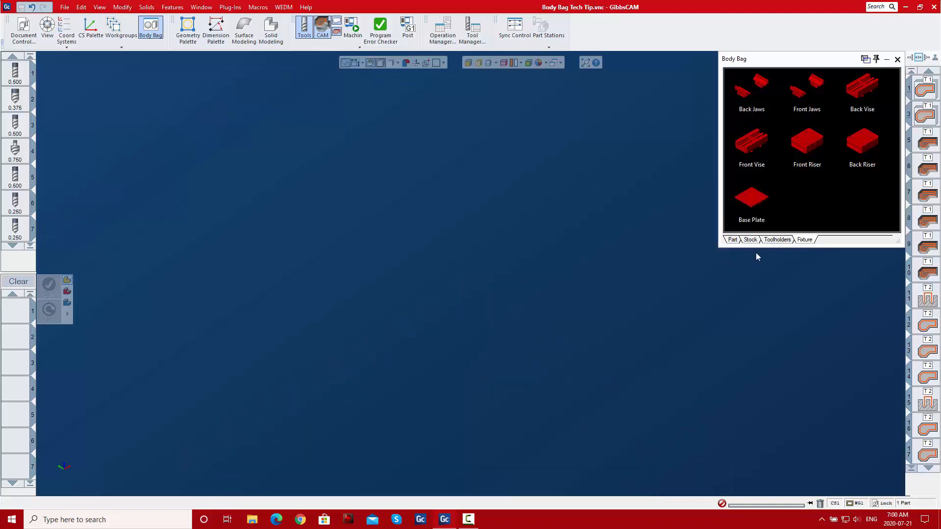
left_click(732, 239)
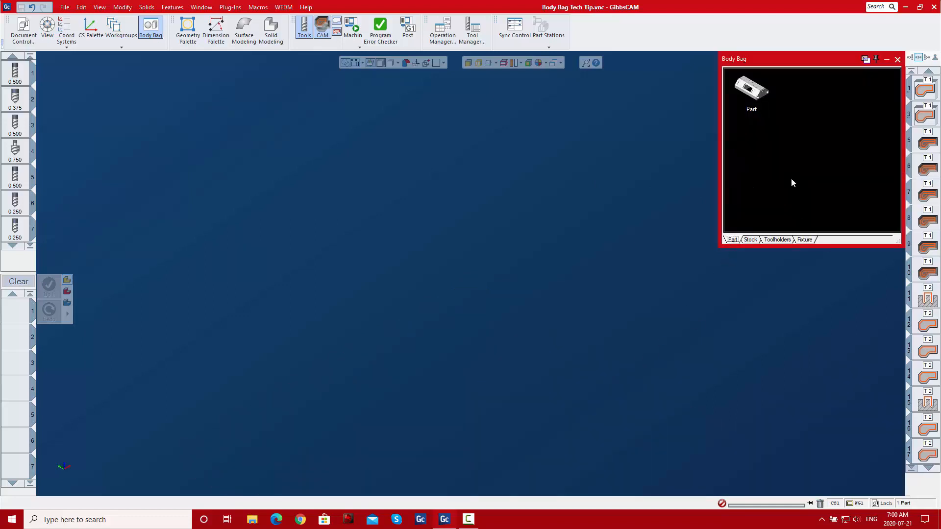
left_click(897, 59)
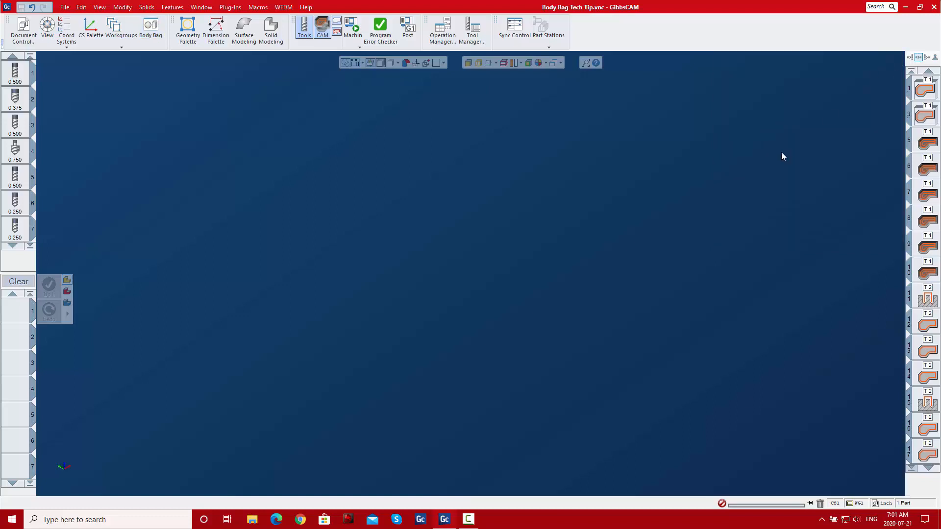
left_click(151, 27)
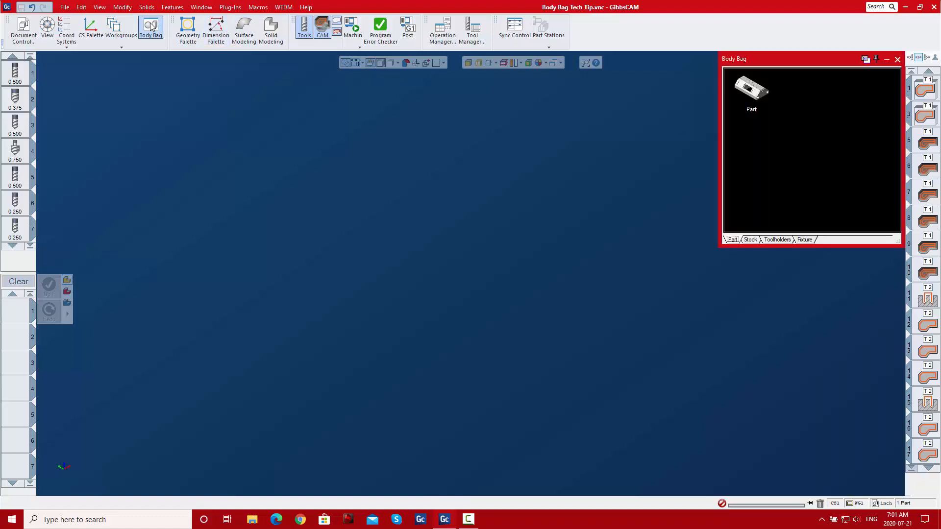
left_click(151, 27)
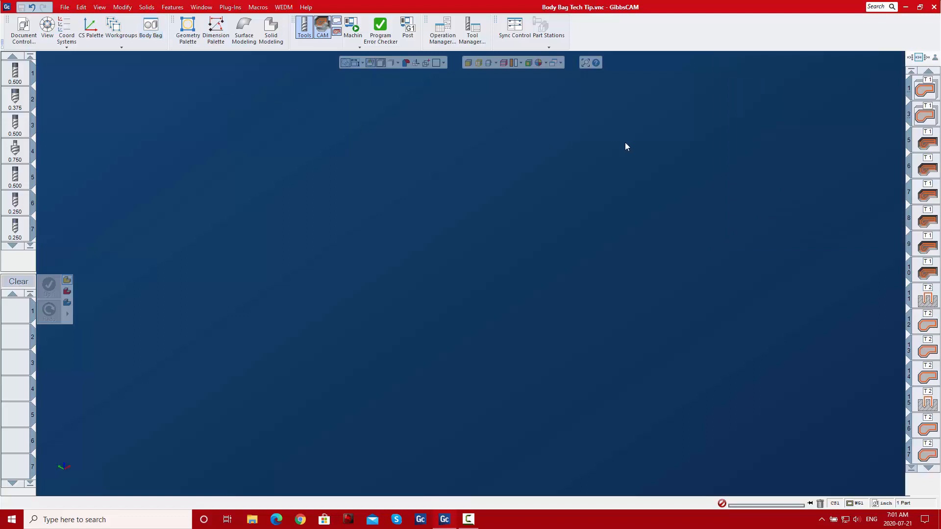
- Open the first contour operation to bring its part body back into the workspace, and close the Process #1 Contour dialog
double_click(924, 86)
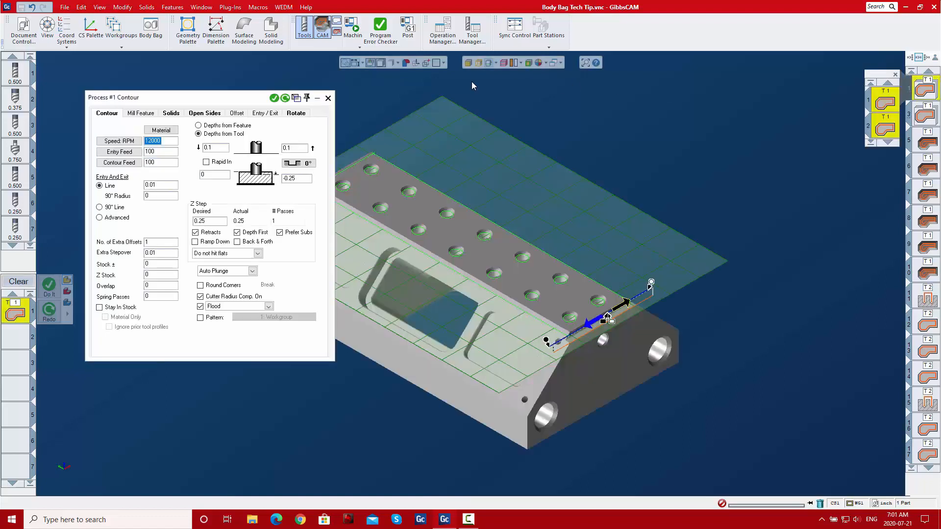
left_click(415, 93)
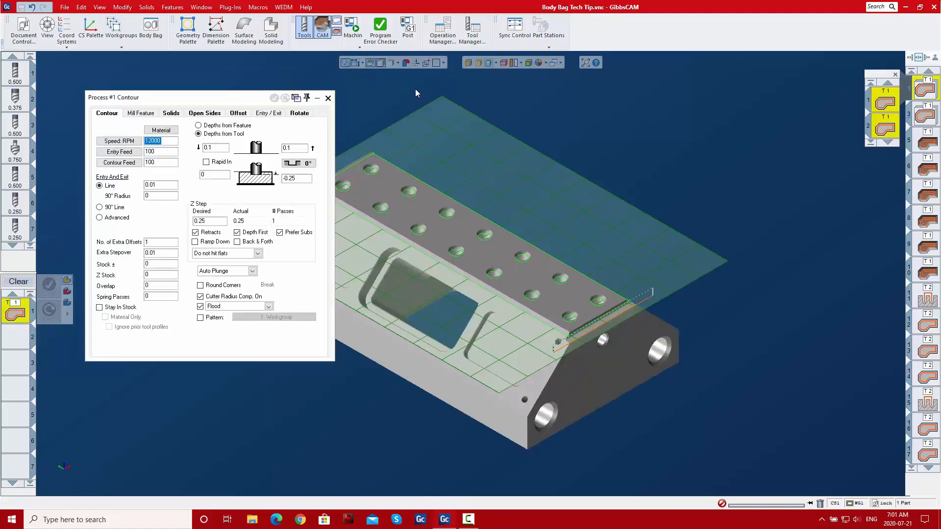
left_click(328, 98)
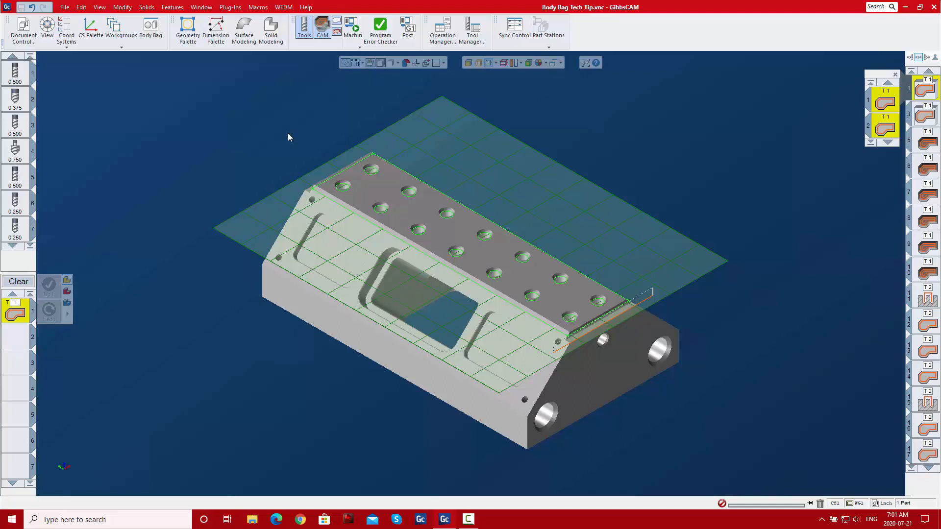
- Hide the coordinate system grid and deselect the two contour operations
left_click(490, 62)
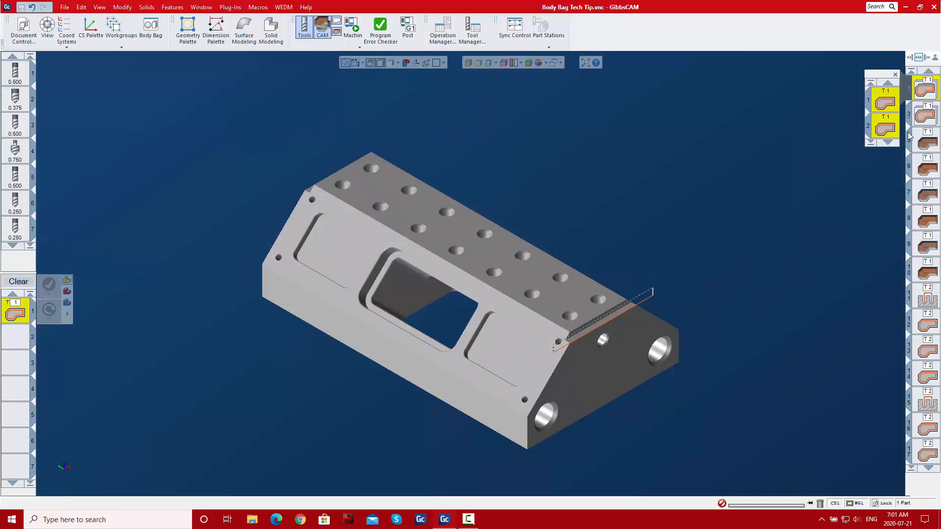
left_click(889, 141)
left_click(780, 185)
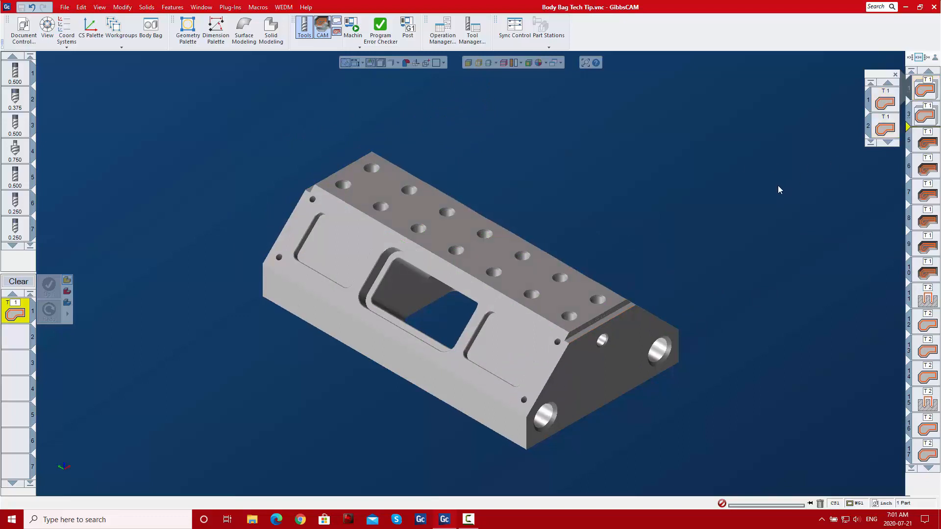